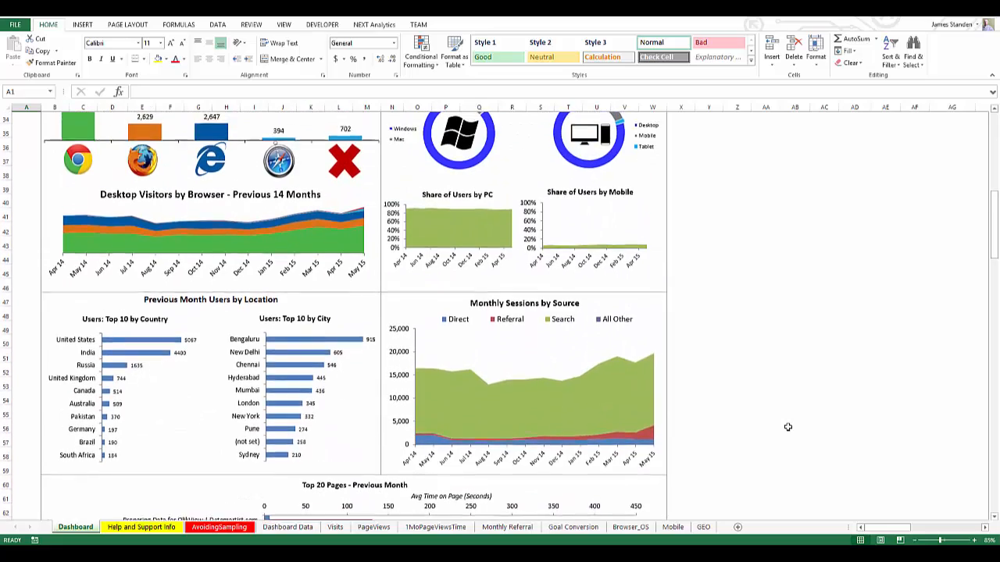
pyautogui.scroll(5, 788, 427)
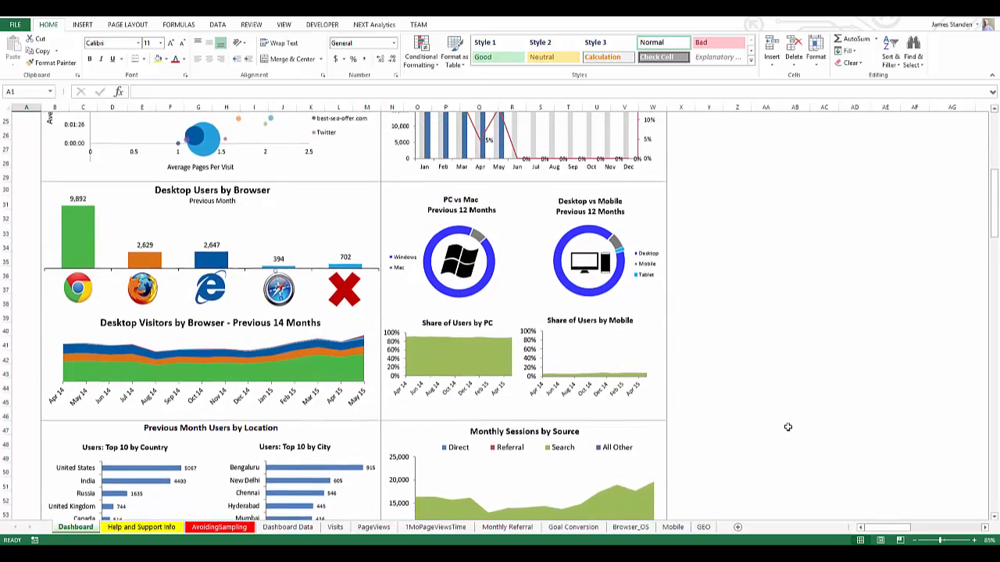
pyautogui.scroll(1, 788, 427)
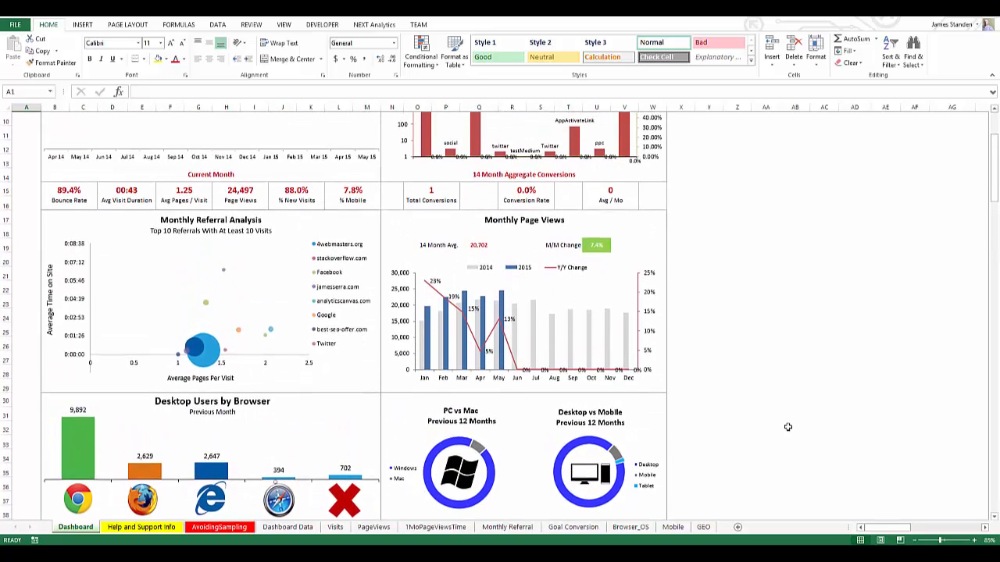
pyautogui.scroll(2, 788, 427)
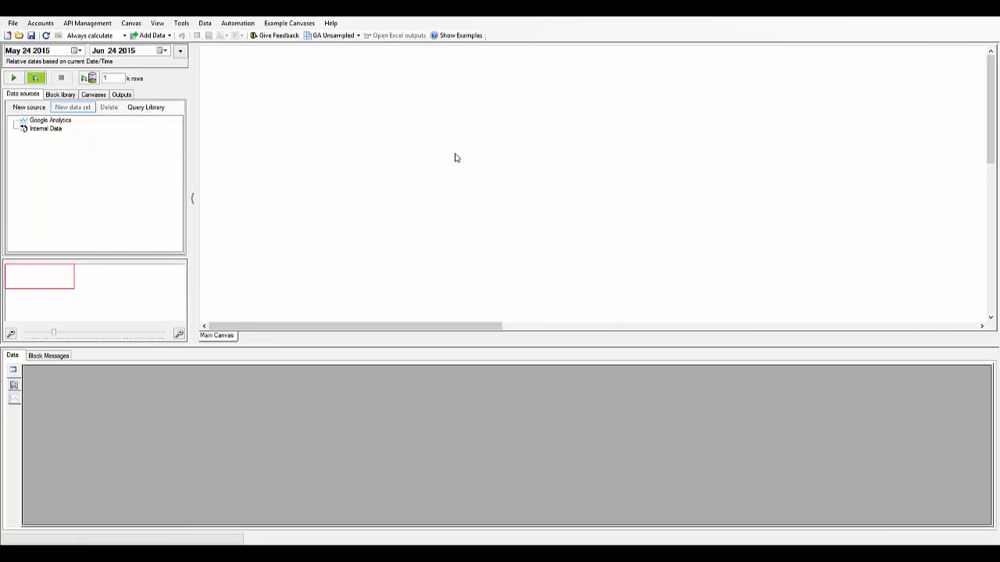
# In Analytics Canvas, start an example canvas from the Single Website Monthly Performance template and proceed to profile selection
pyautogui.click(450, 39)
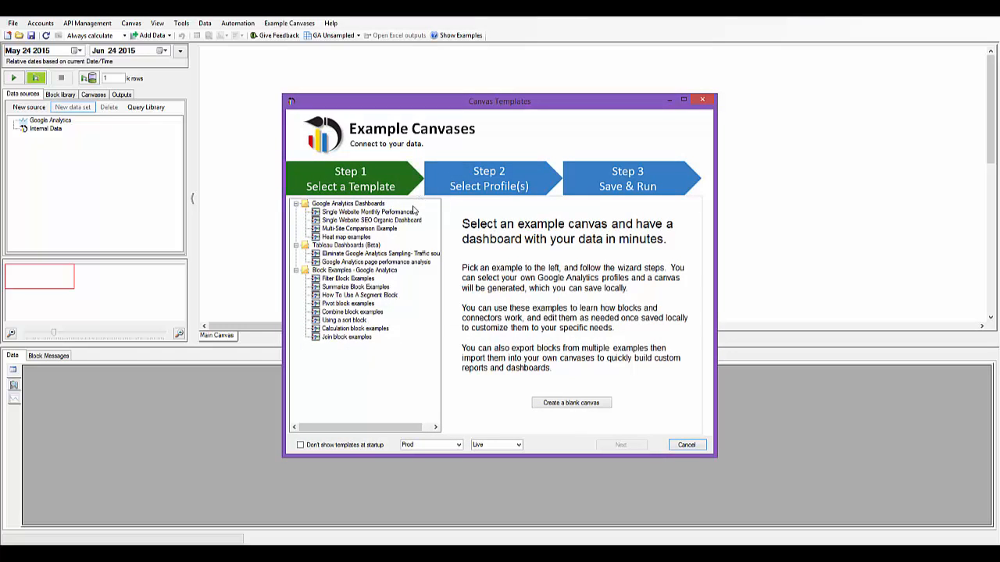
pyautogui.click(405, 214)
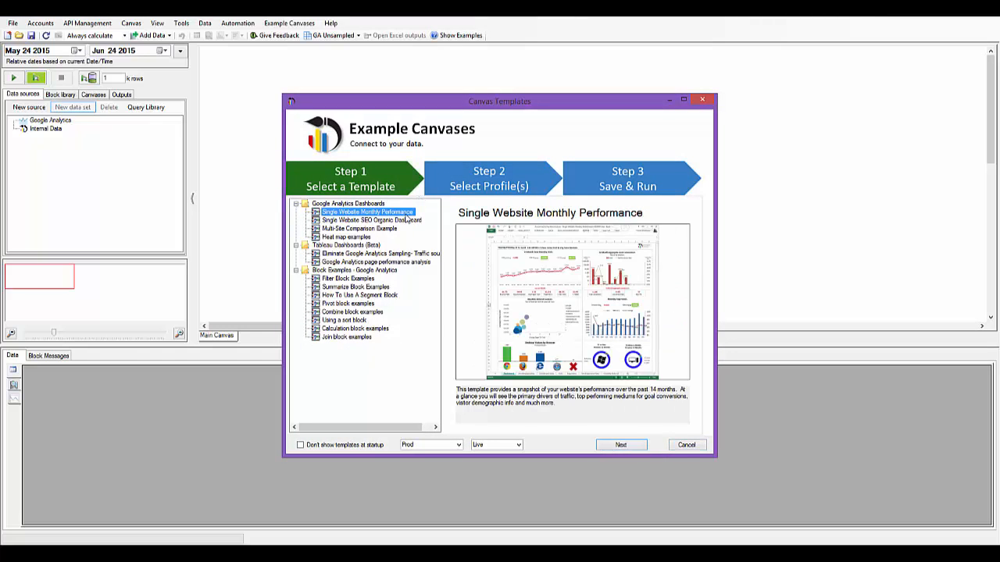
pyautogui.click(620, 445)
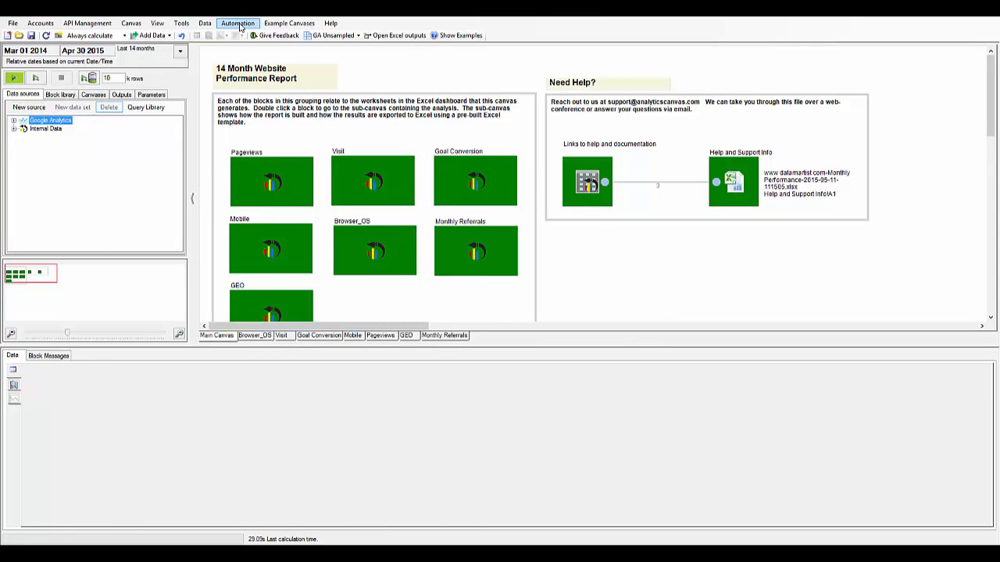
# Start the automation wizard for canvases, add the Website-Monthly-Performance canvas file, and proceed to the batch file settings
pyautogui.click(238, 23)
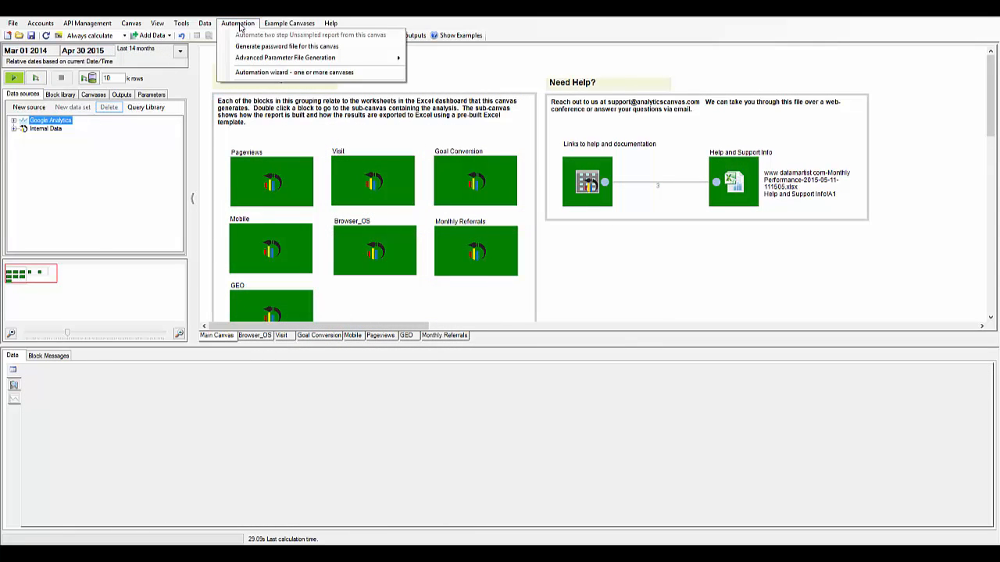
pyautogui.click(243, 73)
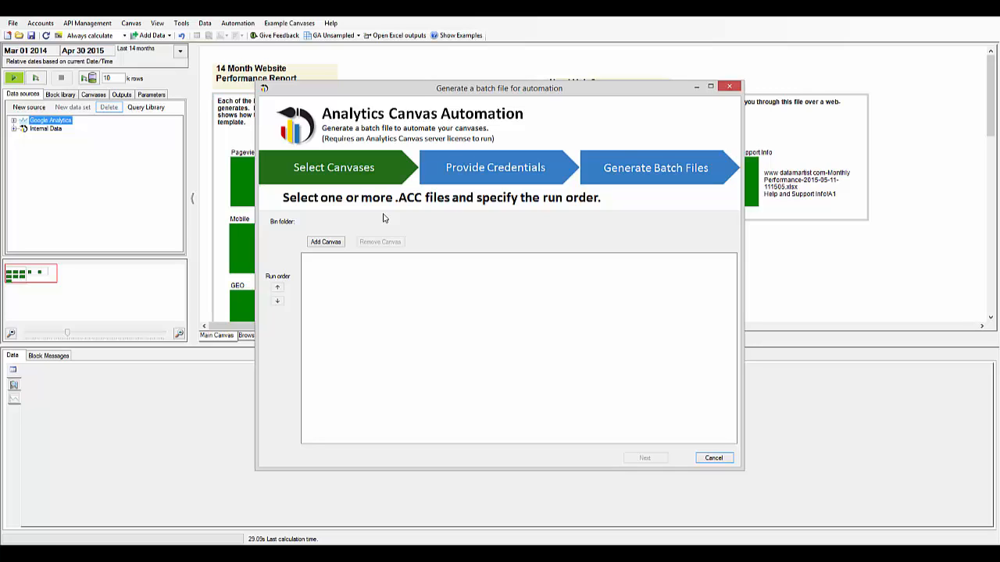
pyautogui.click(334, 243)
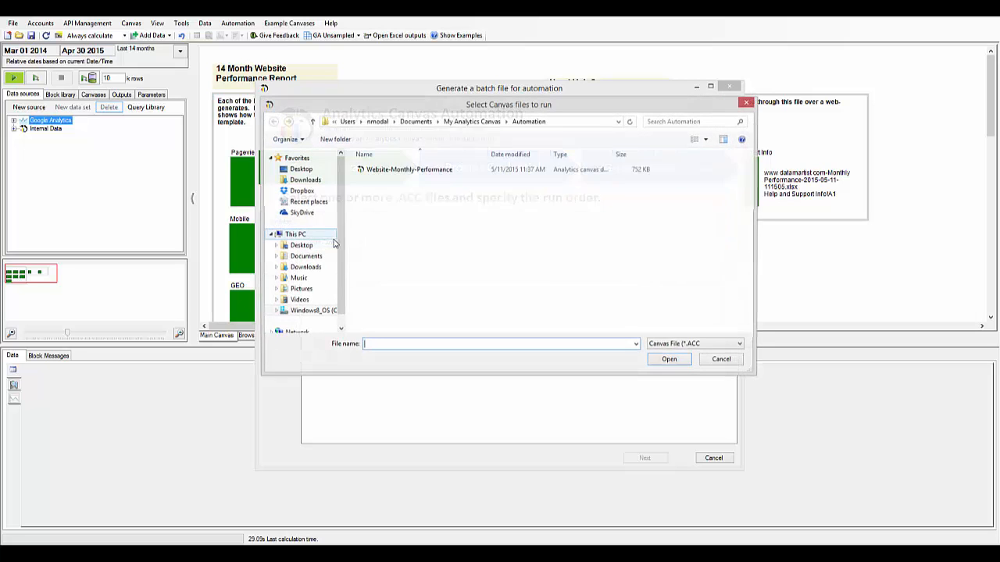
pyautogui.click(365, 171)
pyautogui.click(670, 361)
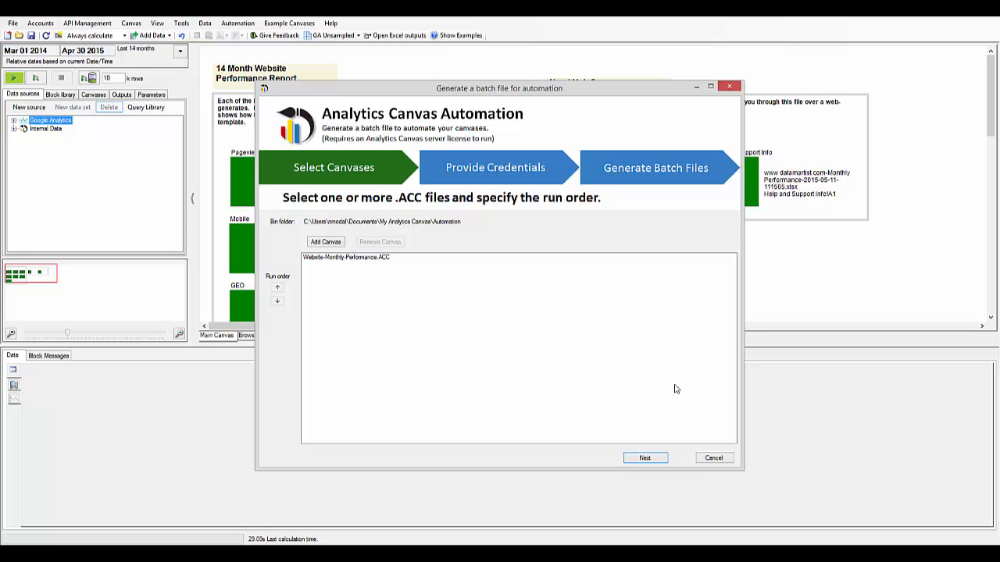
pyautogui.click(647, 457)
pyautogui.click(647, 456)
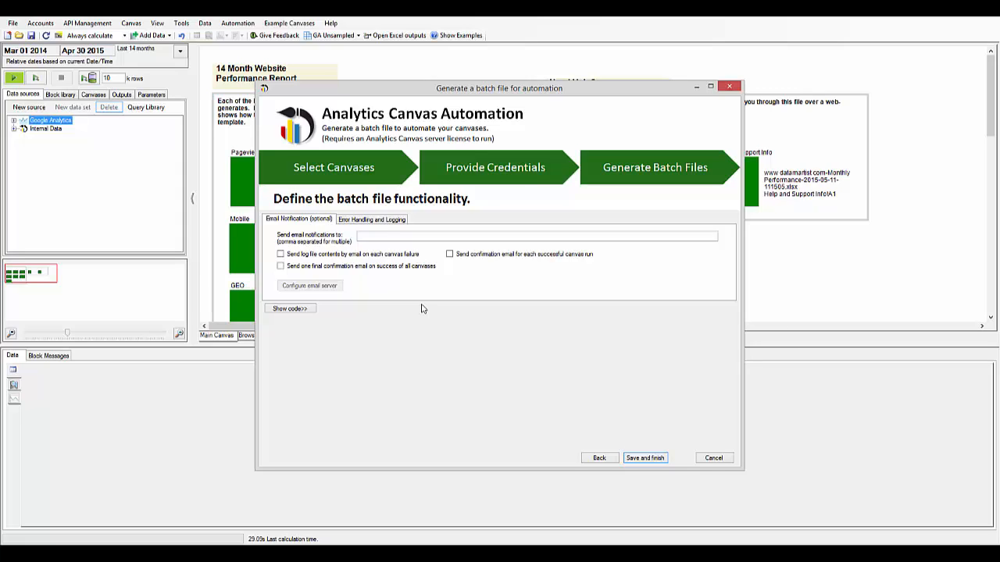
# Enter the notification recipient's e-mail address and enable one final confirmation email on success of all canvases
pyautogui.click(387, 238)
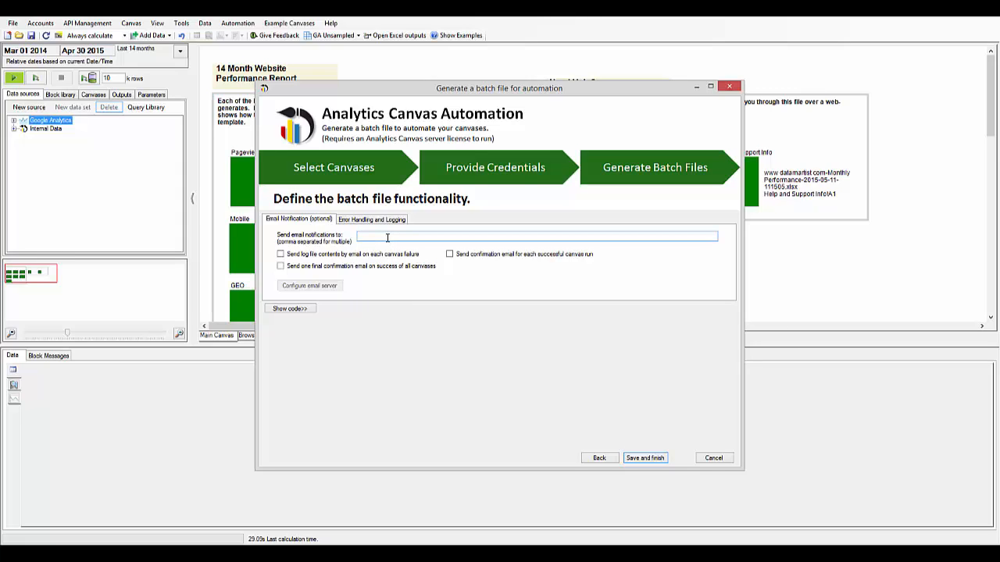
pyautogui.hotkey('ctrl', 'v')
pyautogui.click(281, 265)
# Configure the email server with host smtp.gmail.com, the sending email account and its password
pyautogui.click(291, 286)
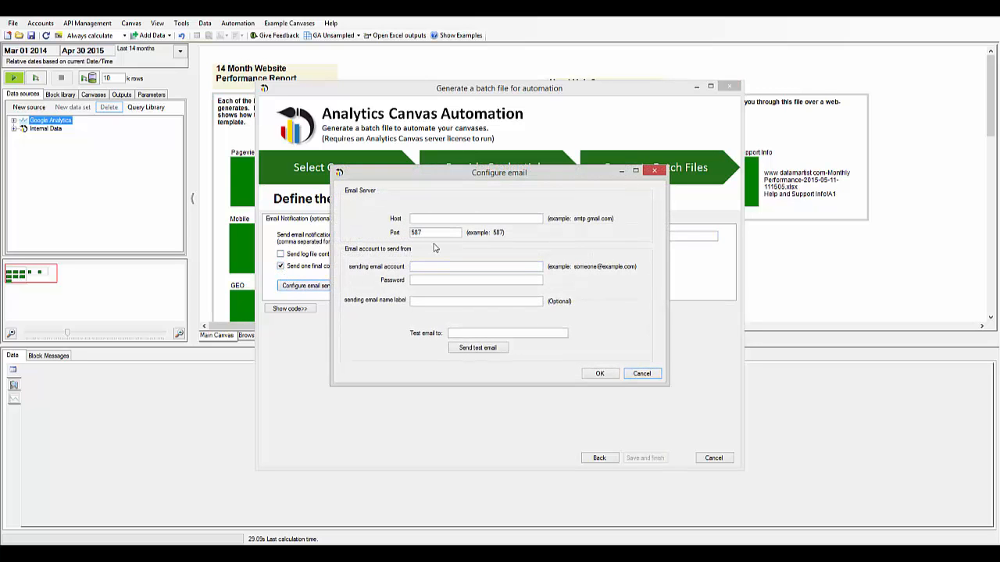
pyautogui.click(425, 220)
pyautogui.write('sm')
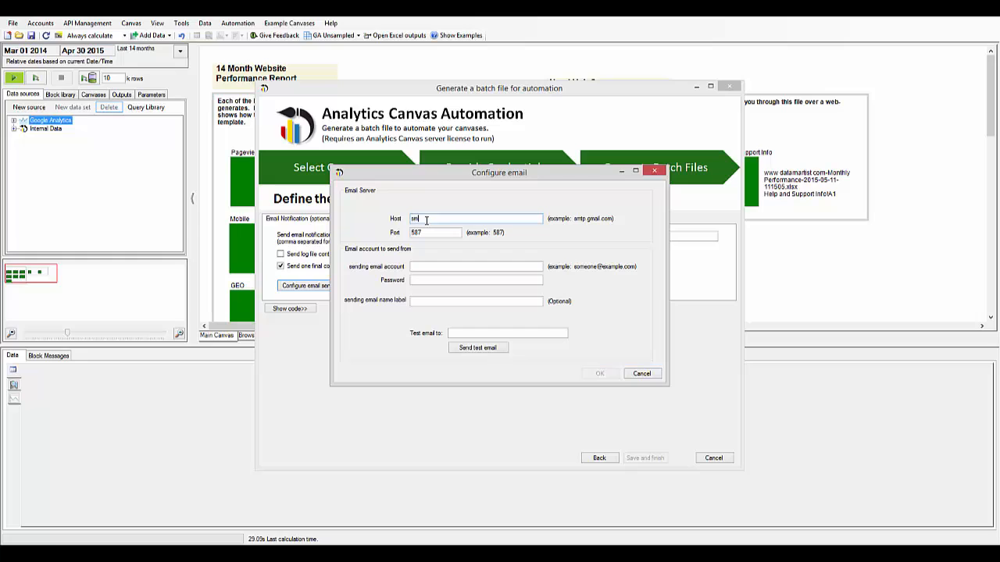
pyautogui.write('tp.gmail.com')
pyautogui.click(428, 267)
pyautogui.hotkey('ctrl', 'v')
pyautogui.click(429, 279)
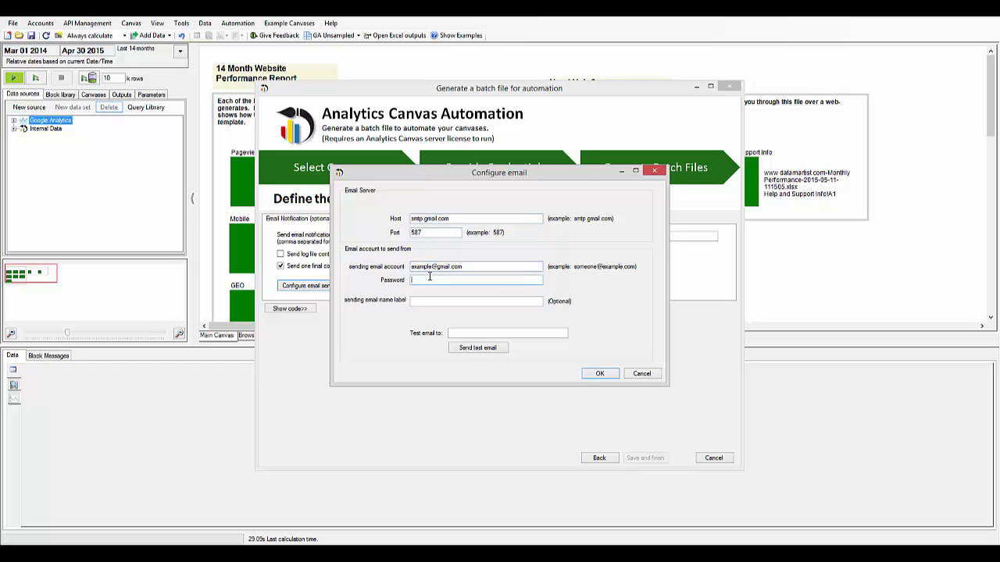
pyautogui.write('******')
pyautogui.click(598, 373)
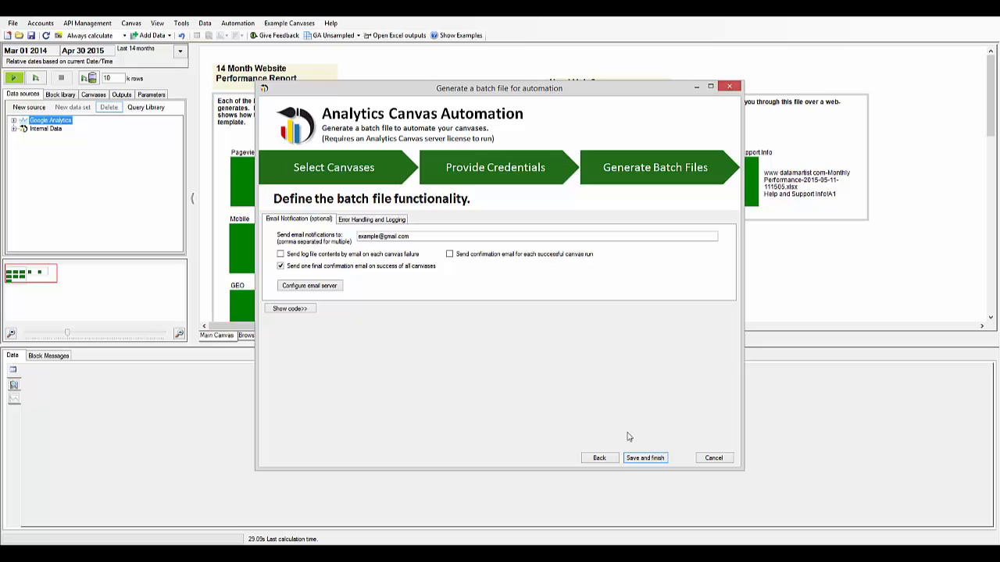
# Finish the automation wizard by saving the batch file as Run_Website-Monthly-Performance in the Automation folder
pyautogui.click(643, 458)
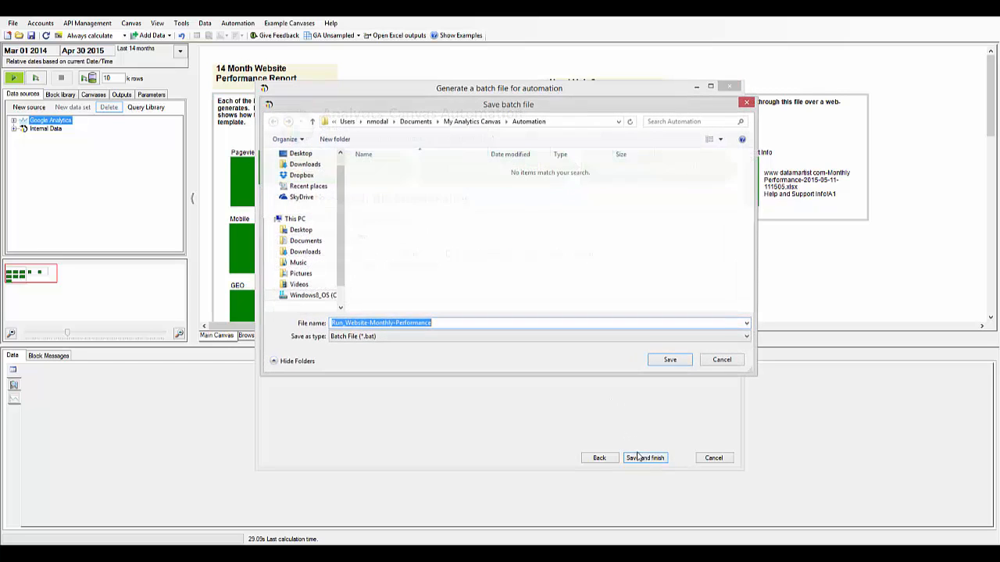
pyautogui.click(662, 365)
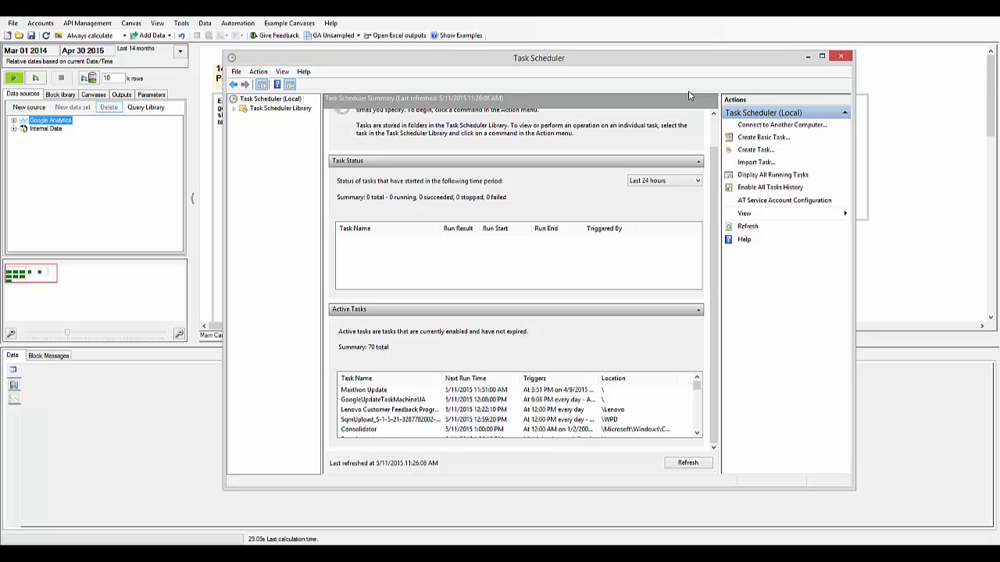
# In Task Scheduler, create a basic task named Monthly Performance and proceed to its trigger settings
pyautogui.click(762, 137)
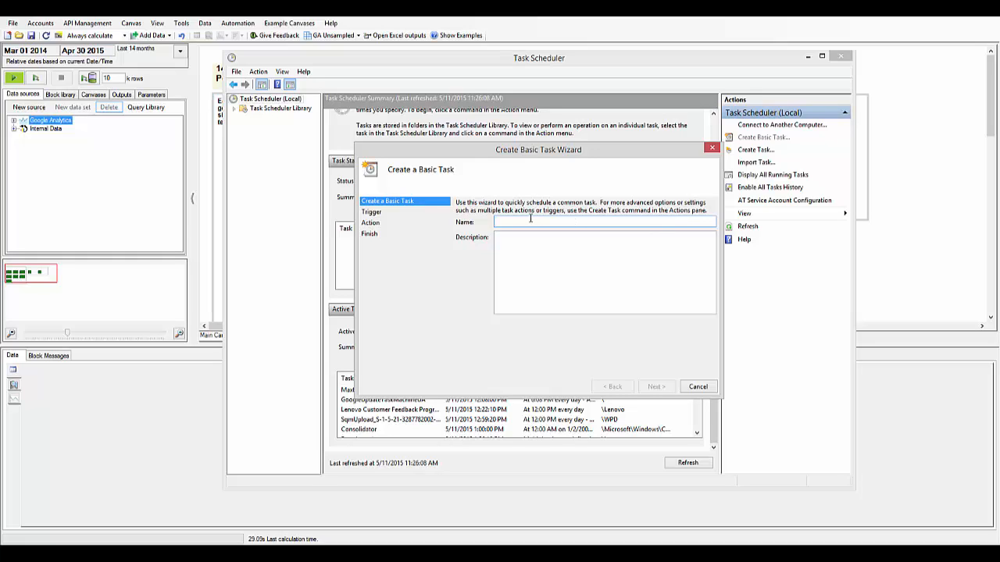
pyautogui.write('Monthly Performance')
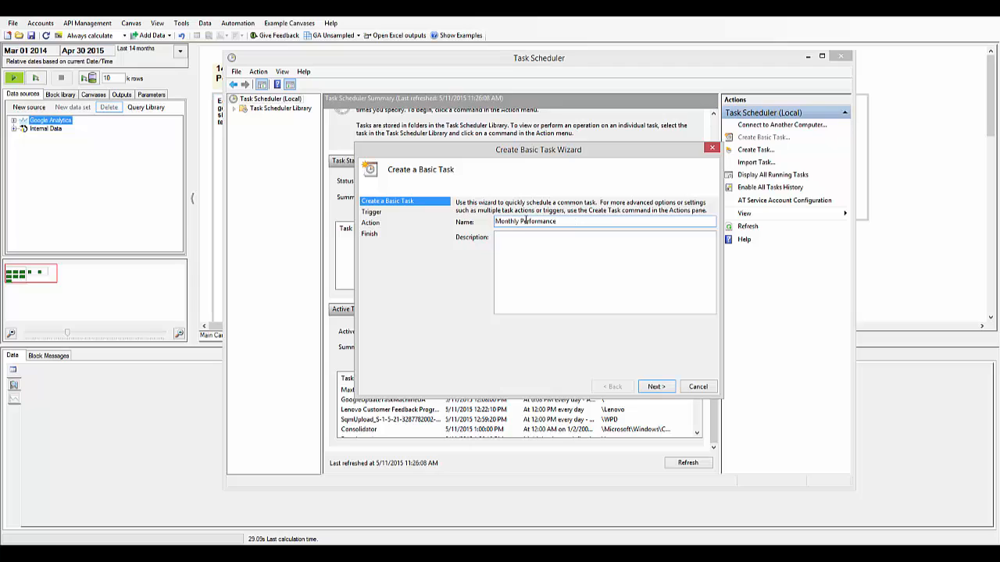
pyautogui.click(656, 387)
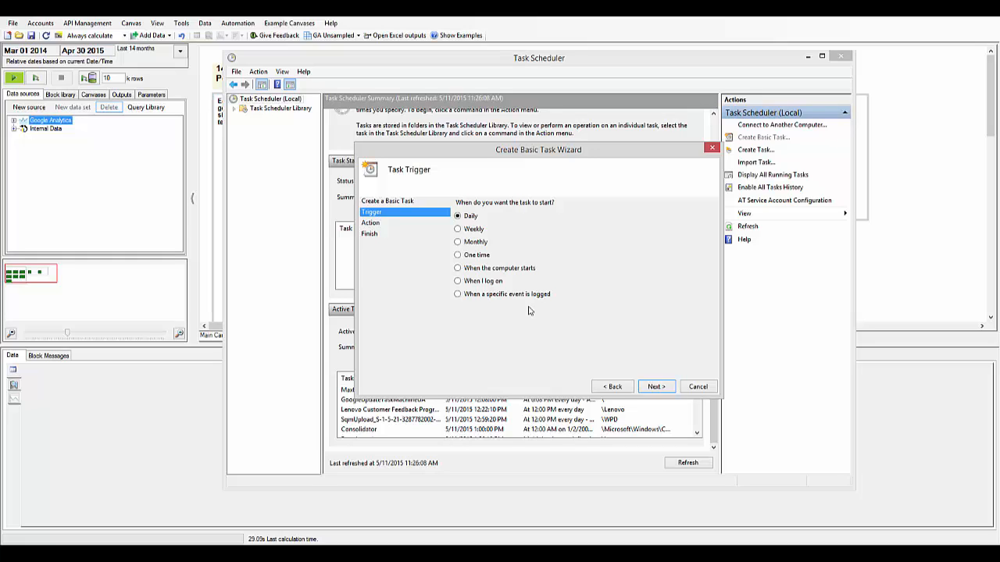
# Give the task a monthly trigger and select all months for it
pyautogui.click(463, 243)
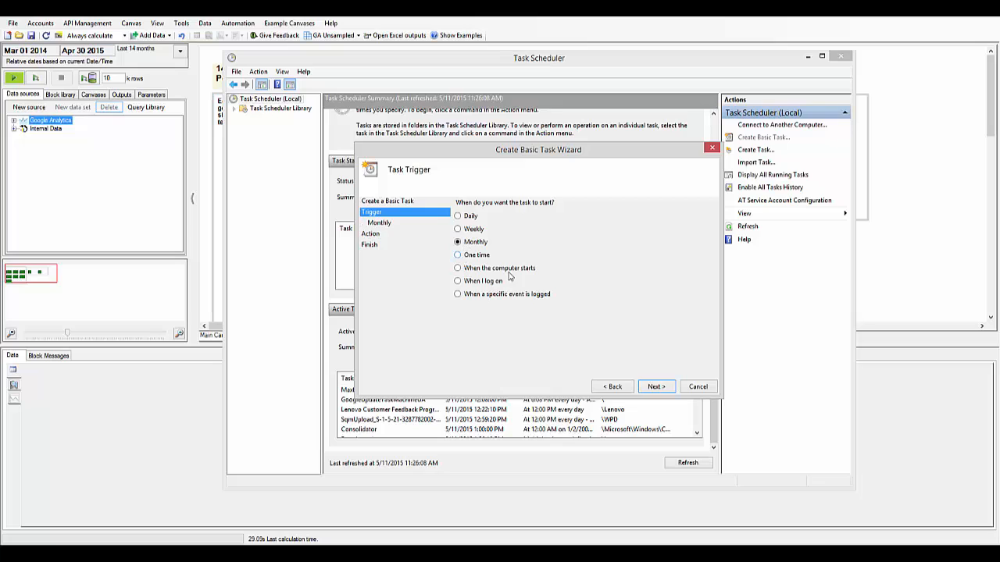
pyautogui.click(652, 385)
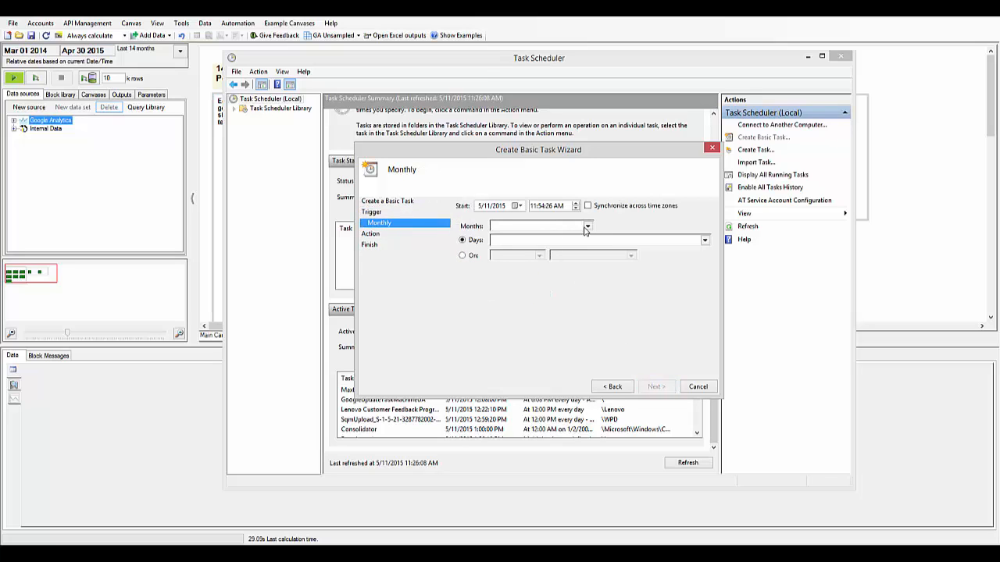
pyautogui.click(587, 225)
pyautogui.click(609, 225)
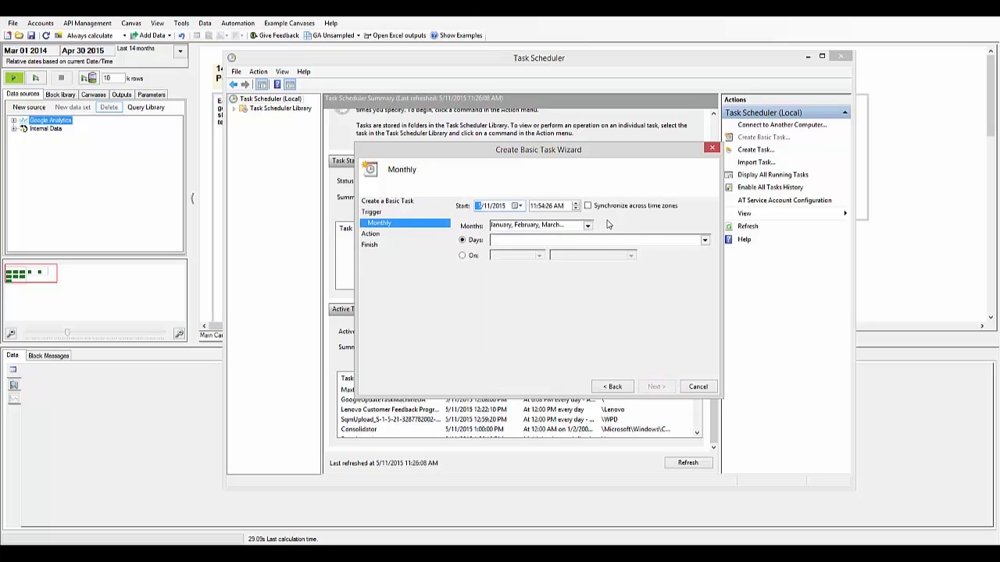
# Schedule the monthly trigger for the first Monday and proceed to the task's action
pyautogui.click(473, 258)
pyautogui.click(539, 256)
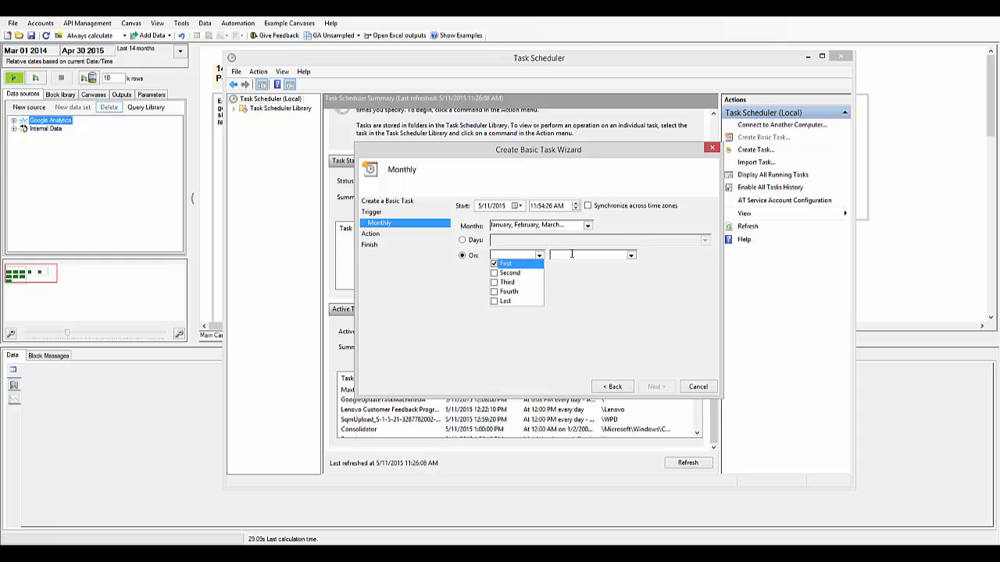
pyautogui.click(624, 255)
pyautogui.click(631, 256)
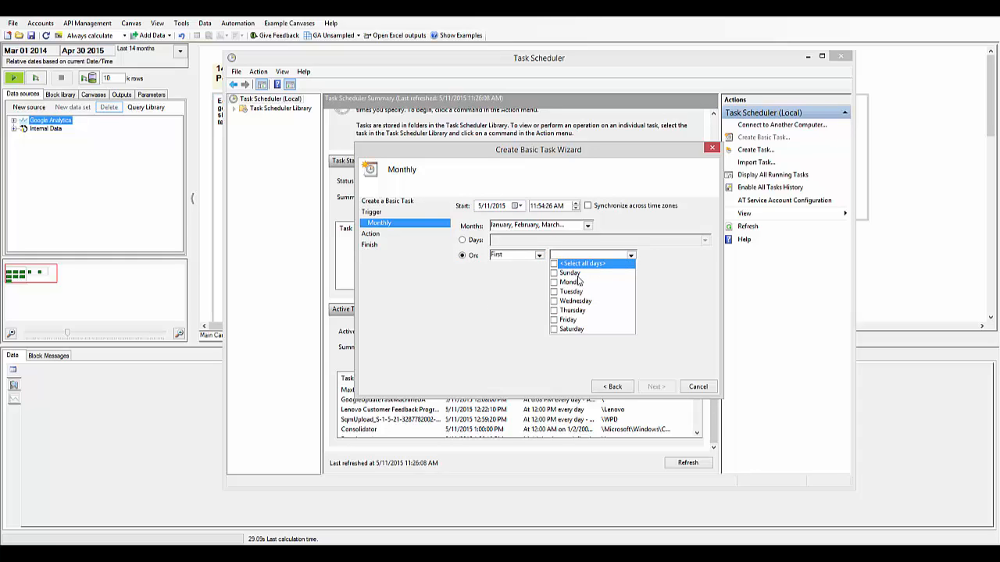
pyautogui.click(578, 282)
pyautogui.click(645, 358)
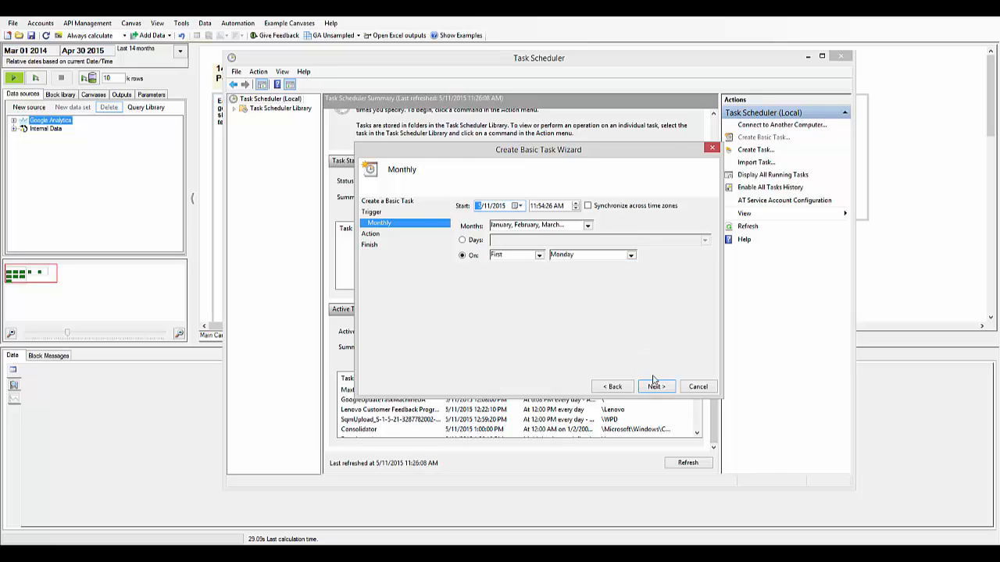
pyautogui.click(654, 386)
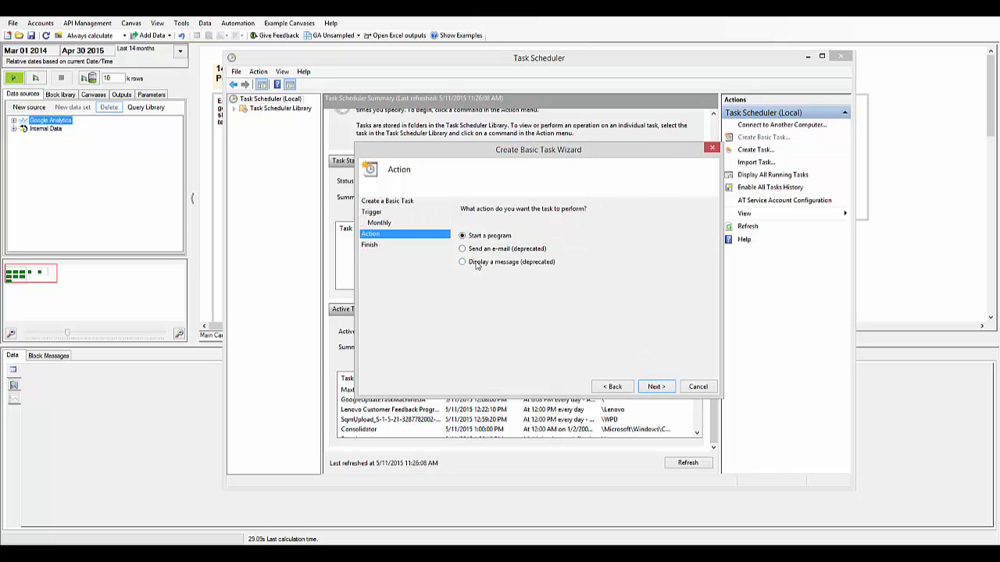
# Make the task start the Run_Website-Monthly-Performance batch file as its program and proceed to the summary
pyautogui.click(654, 387)
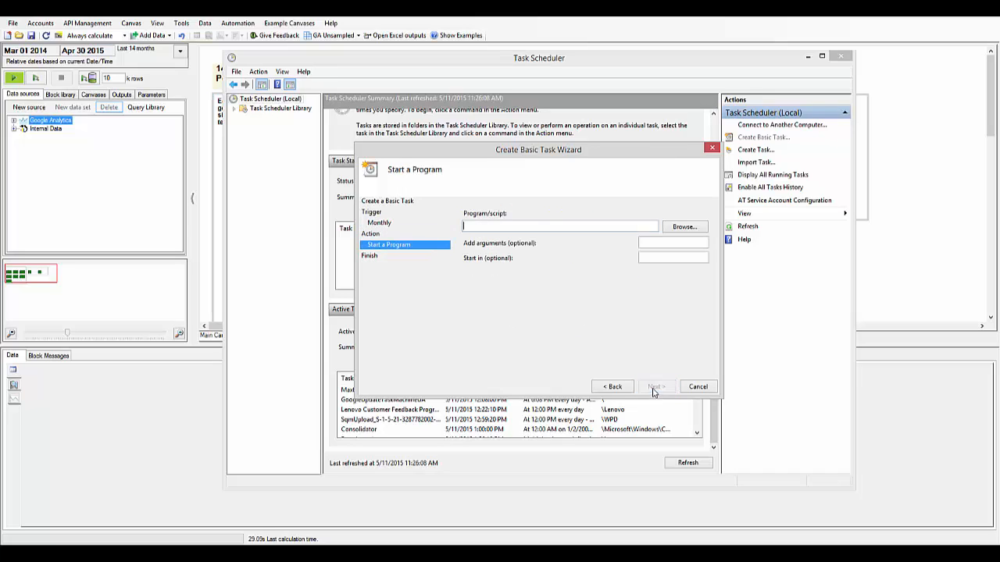
pyautogui.click(671, 232)
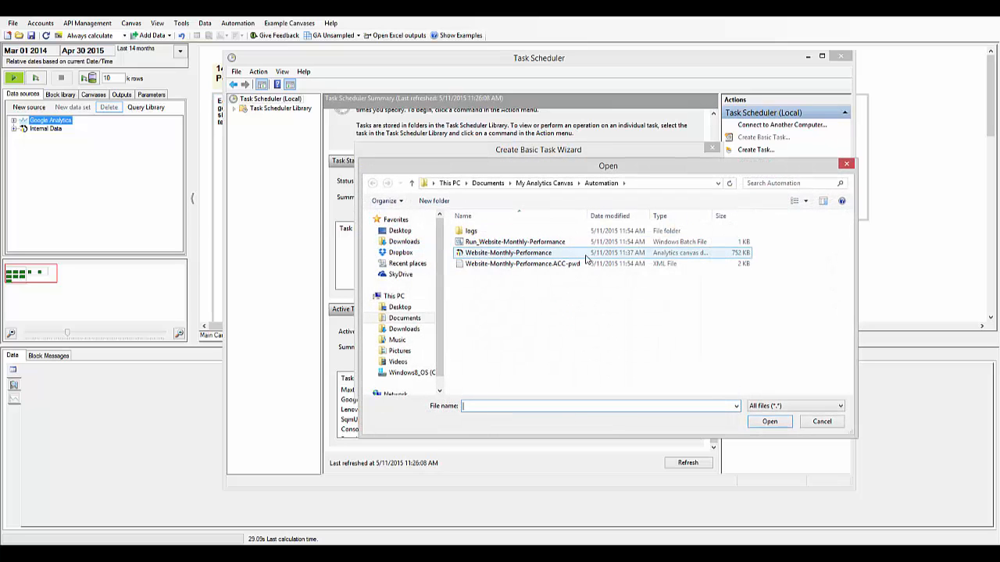
pyautogui.click(515, 242)
pyautogui.click(766, 421)
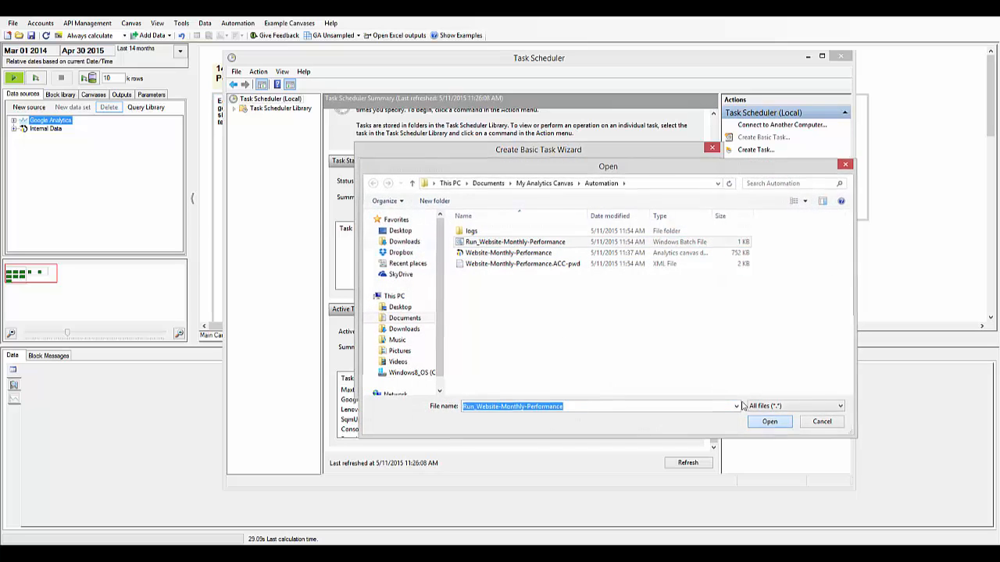
pyautogui.click(655, 387)
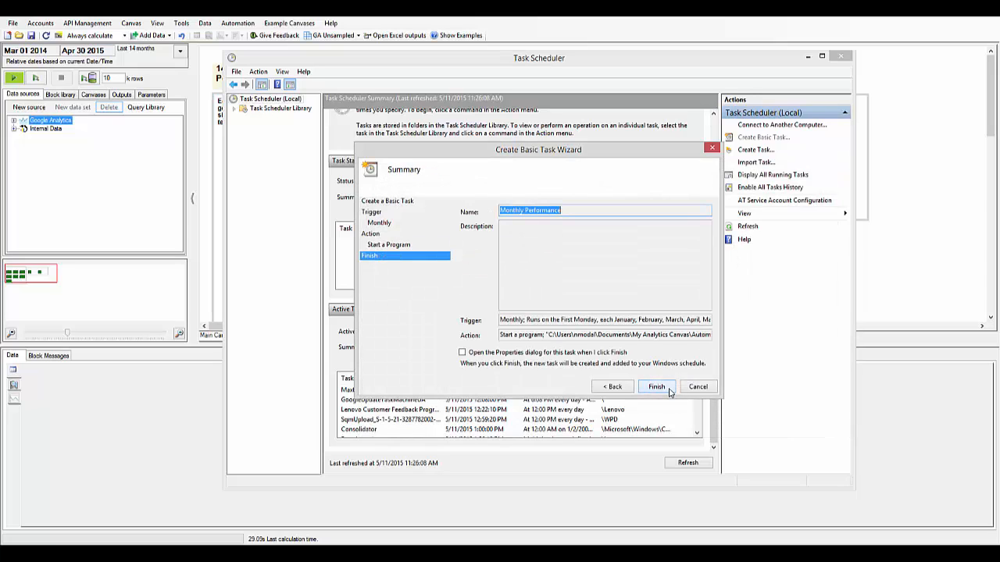